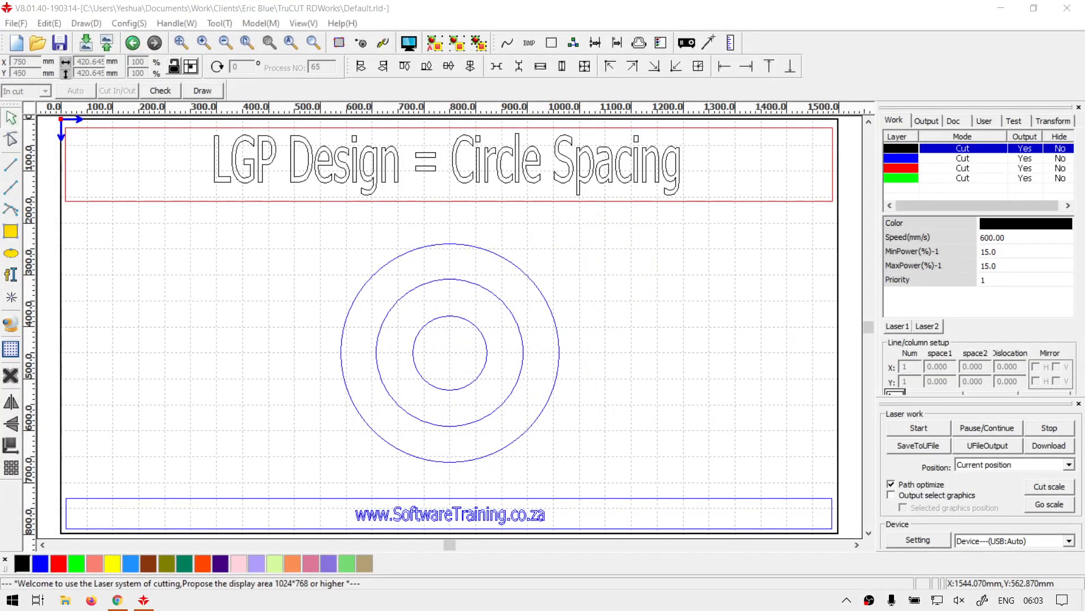
Open the LGP design tool and apply an ellipse outline 40.0 wide and 40.0 high with the circle pattern.
click(463, 19)
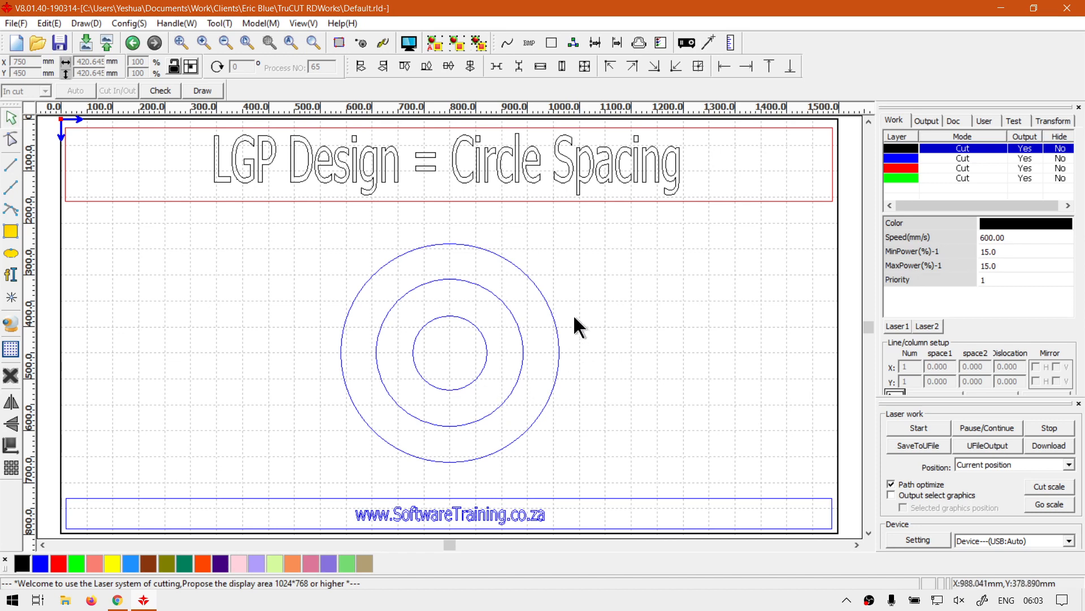
click(10, 348)
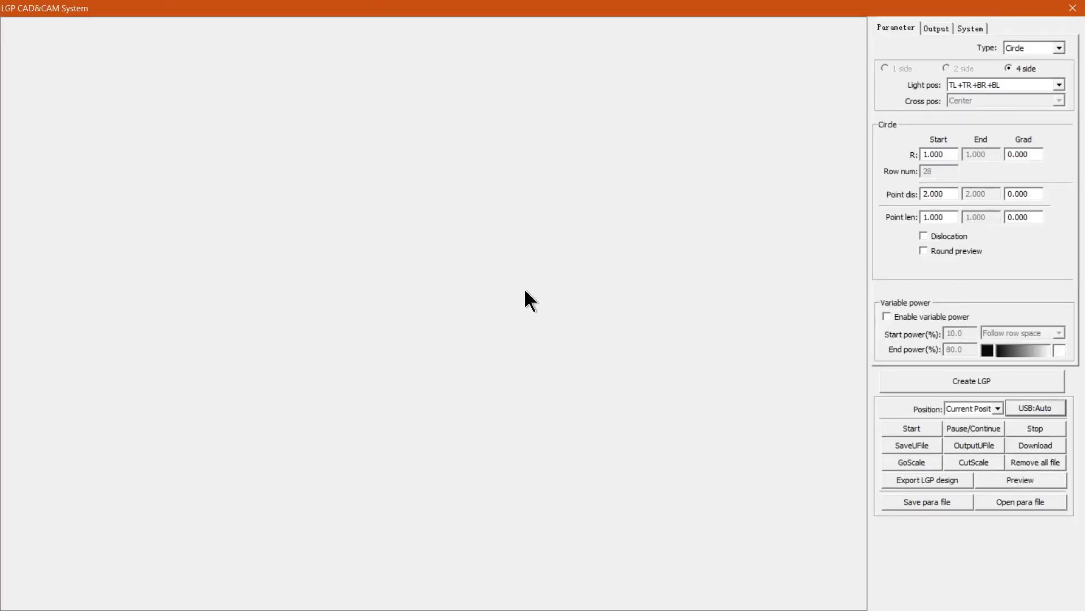
click(976, 25)
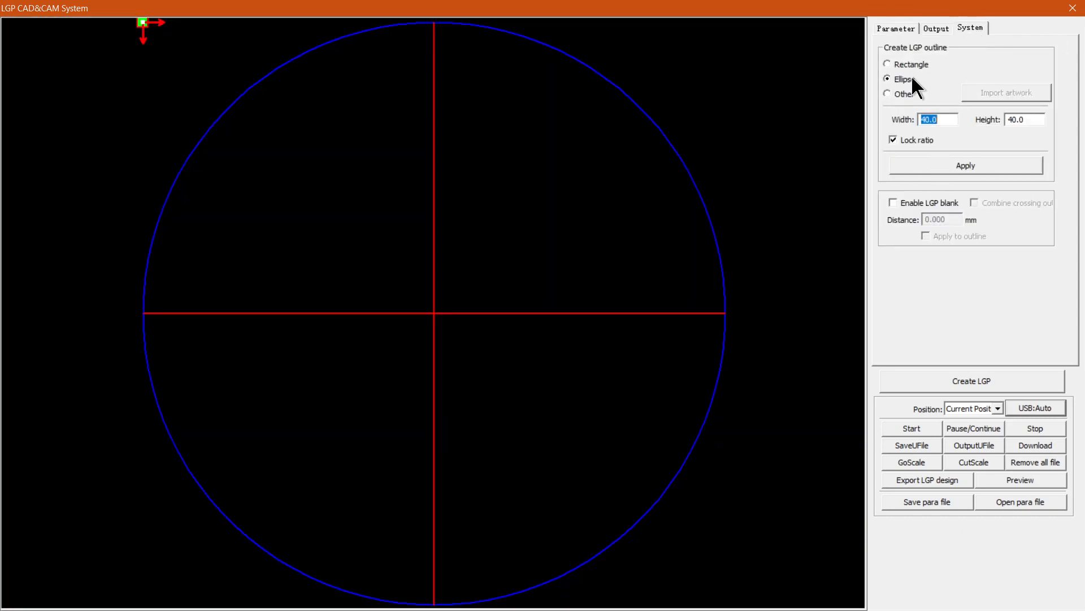
click(945, 164)
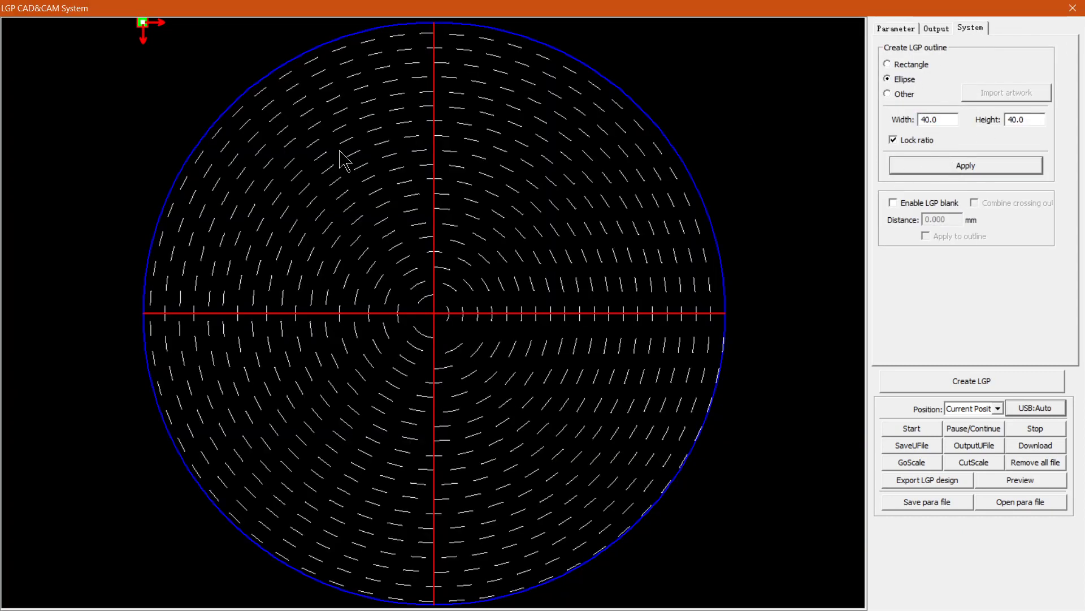
Set the circle pattern's starting R to 5.000 and reapply the ellipse outline to regenerate the pattern.
click(903, 27)
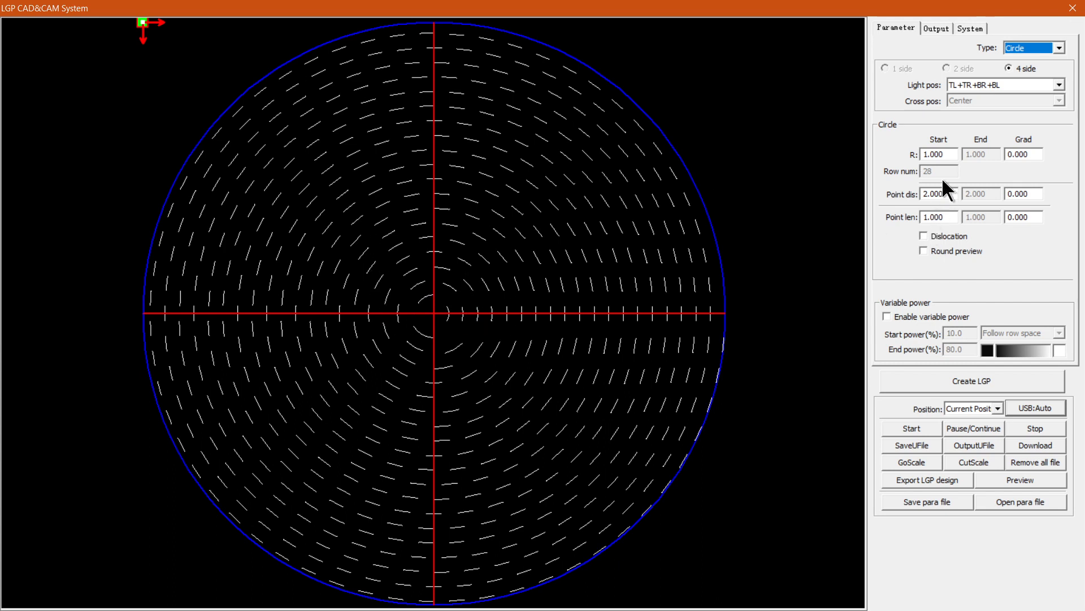
drag(927, 152, 913, 152)
text(5)
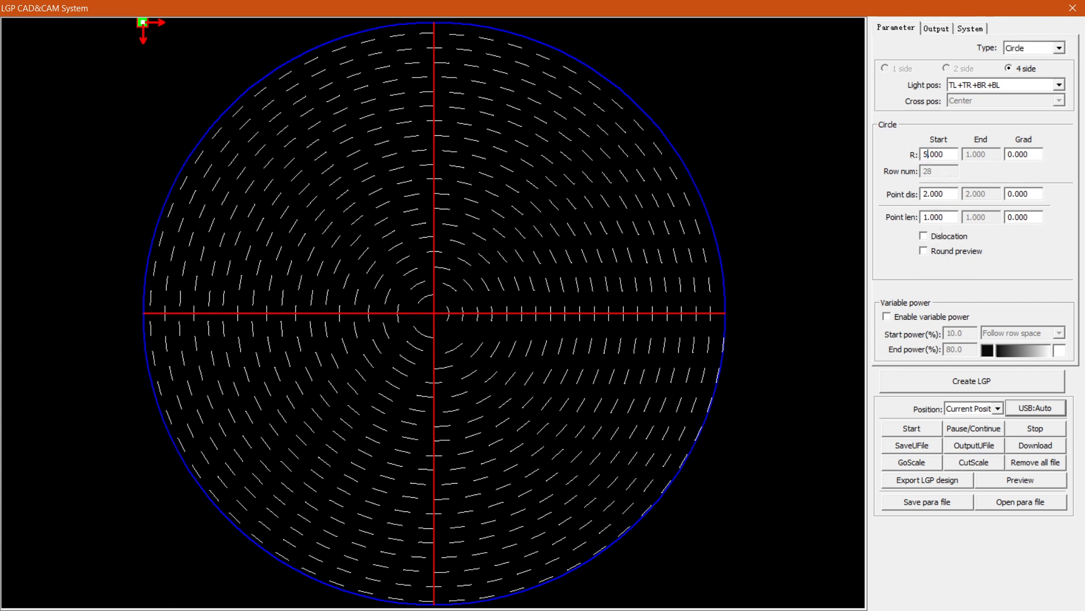
click(964, 28)
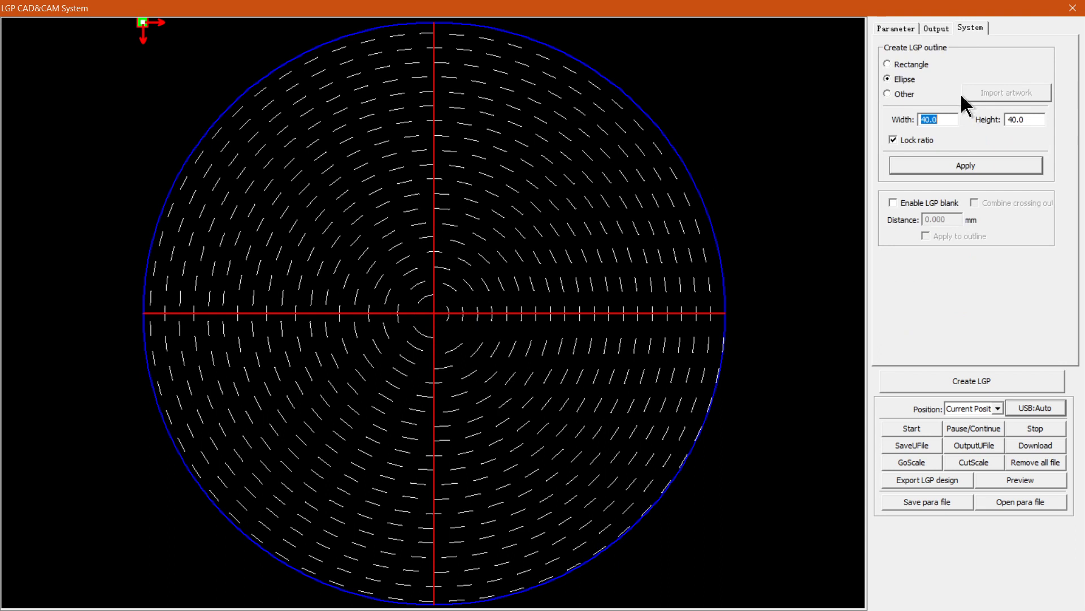
click(961, 166)
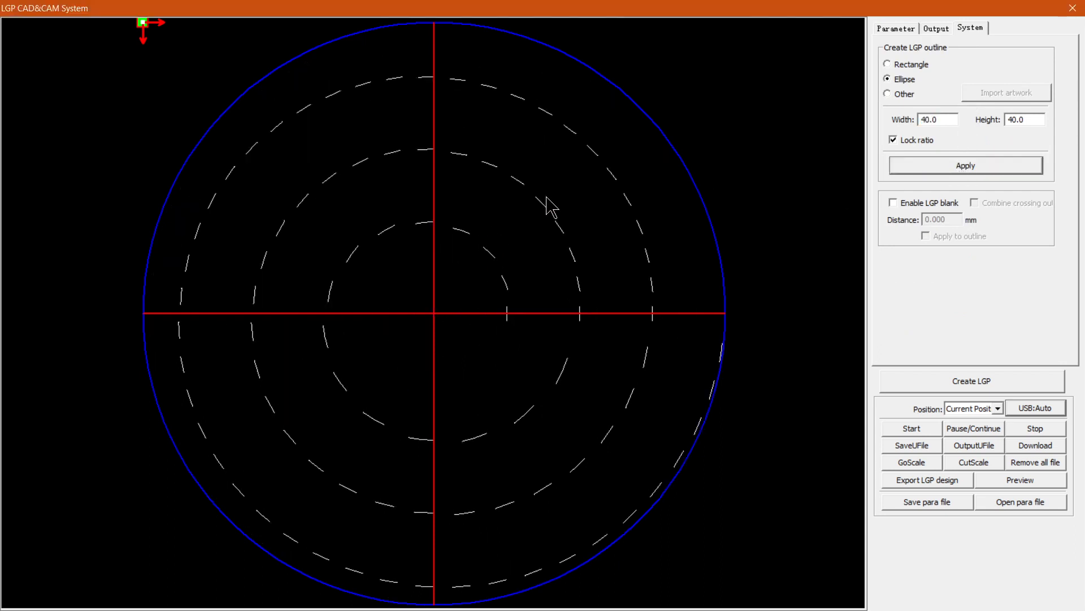
Return the circle pattern's starting R to 1.000 and regenerate the pattern.
click(935, 28)
click(896, 28)
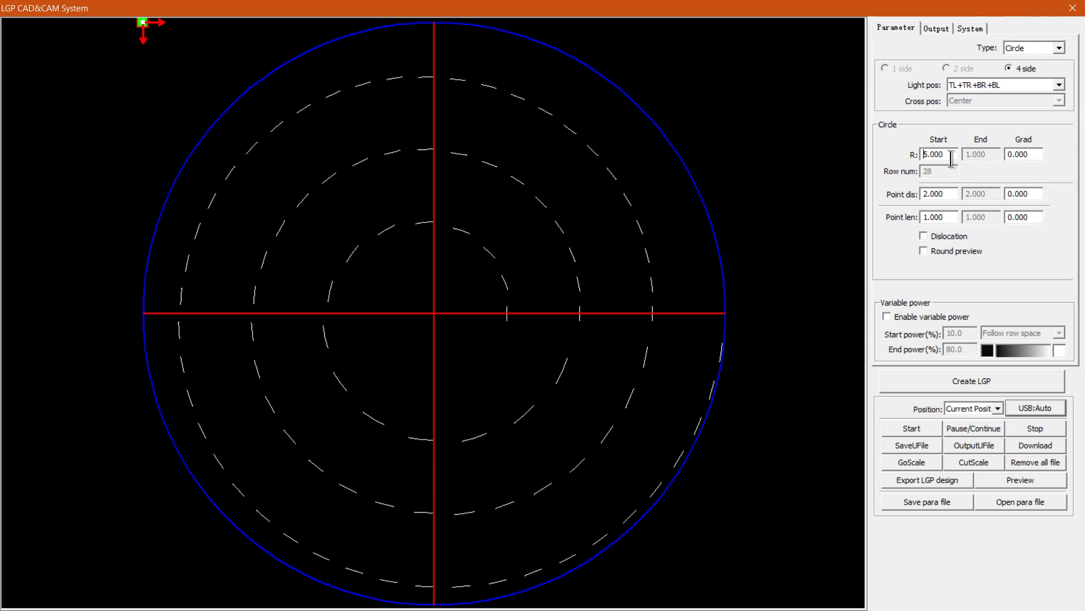
click(922, 154)
text(1)
click(970, 28)
click(964, 166)
Set the R gradient to 0.100 and regenerate the pattern with progressive circle spacing.
click(896, 28)
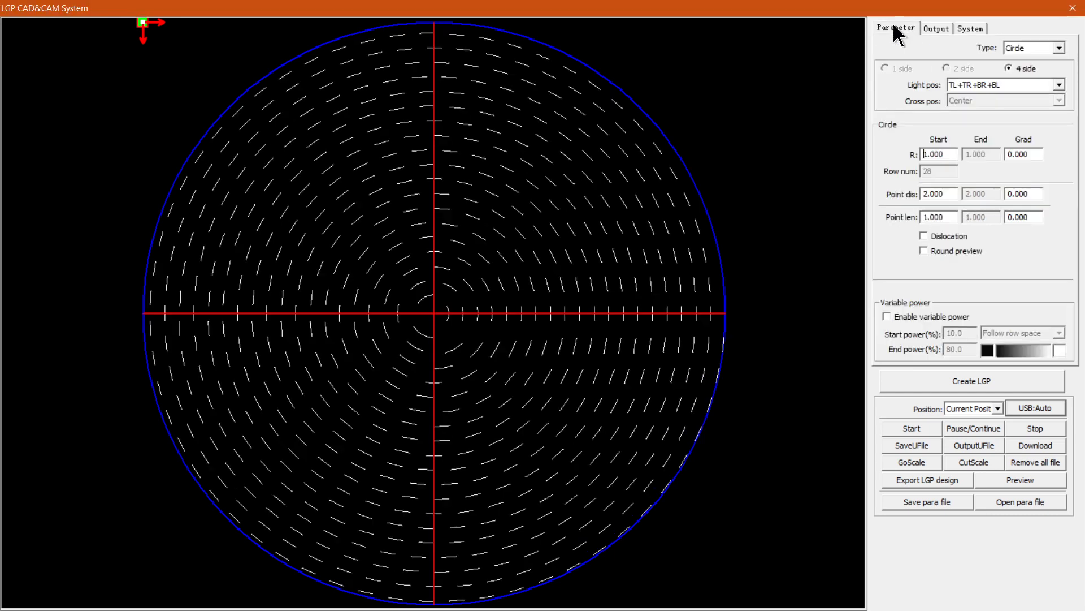
click(1018, 154)
key(BackSpace)
click(963, 29)
click(961, 161)
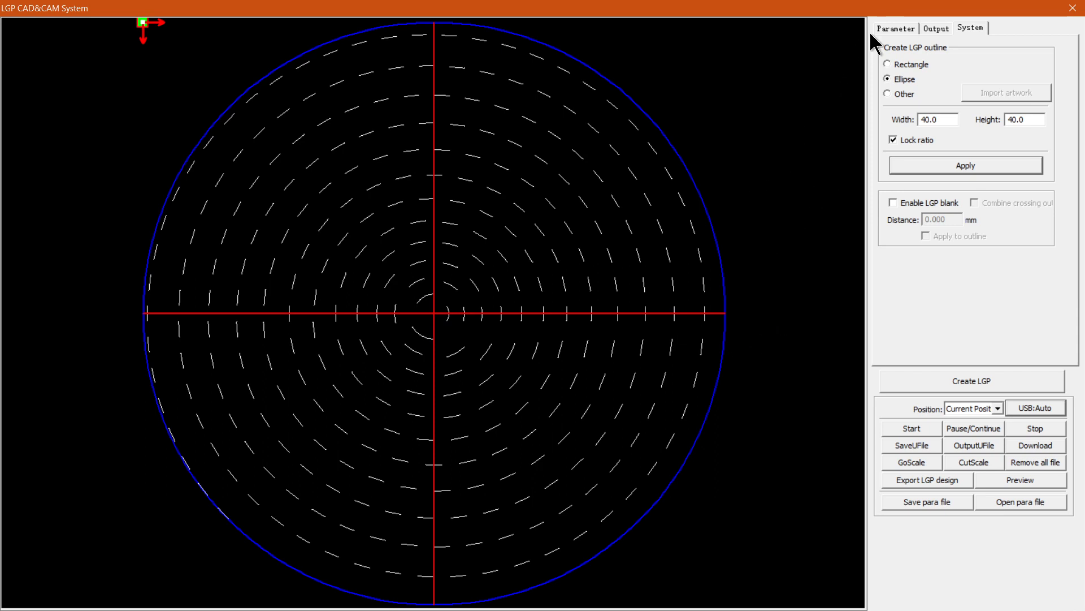
Set both the R gradient and the starting R to 0.000, and reapply the outline.
click(895, 30)
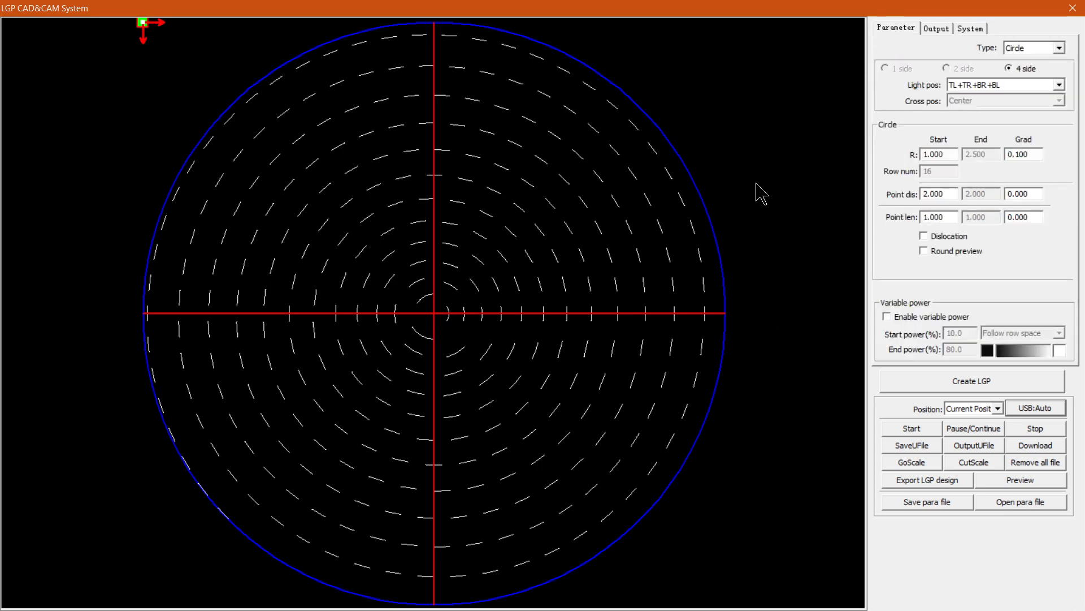
click(1017, 153)
click(927, 154)
text(0)
click(972, 28)
click(961, 163)
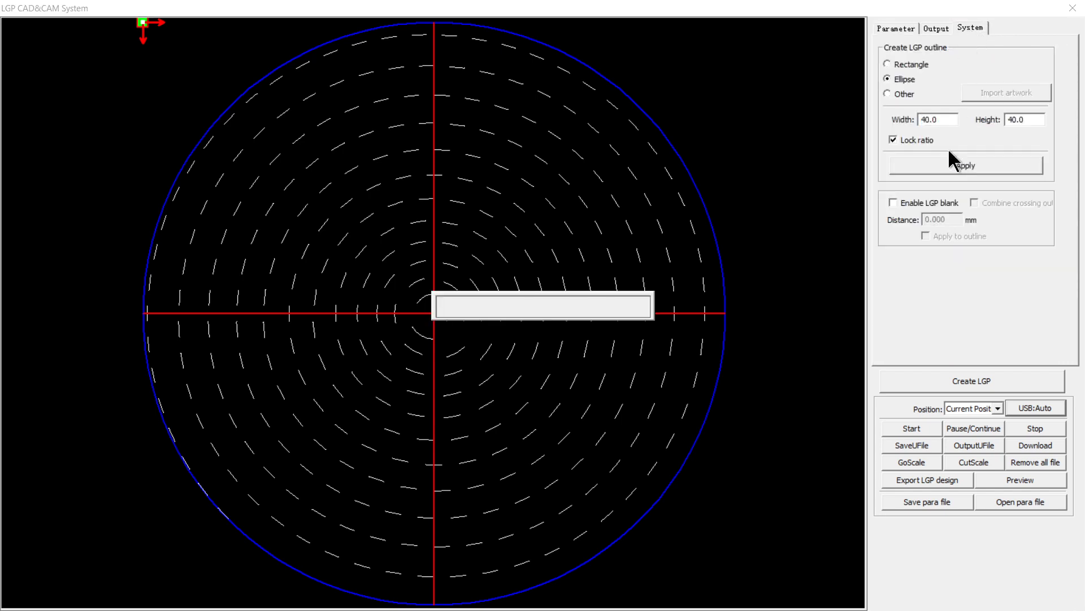
Correct the starting R to 1.000 and regenerate the evenly spaced circle pattern.
click(903, 28)
click(959, 27)
click(901, 29)
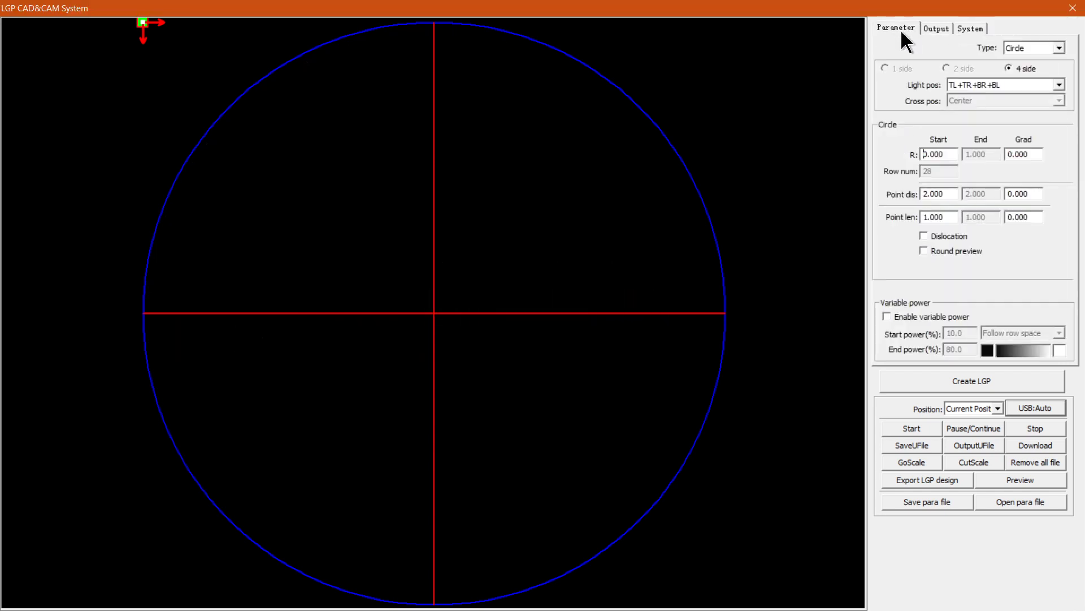
click(928, 155)
key(BackSpace)
text(1)
click(962, 28)
click(956, 165)
Set the starting point distance to 5.000 and regenerate the circle pattern.
click(897, 27)
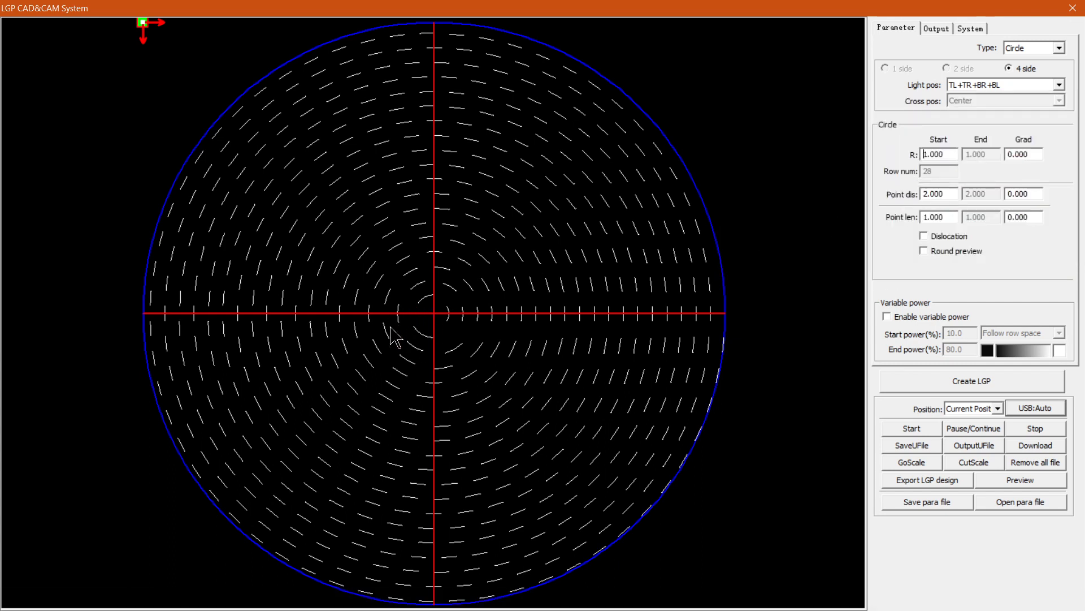
click(926, 194)
click(968, 29)
click(945, 168)
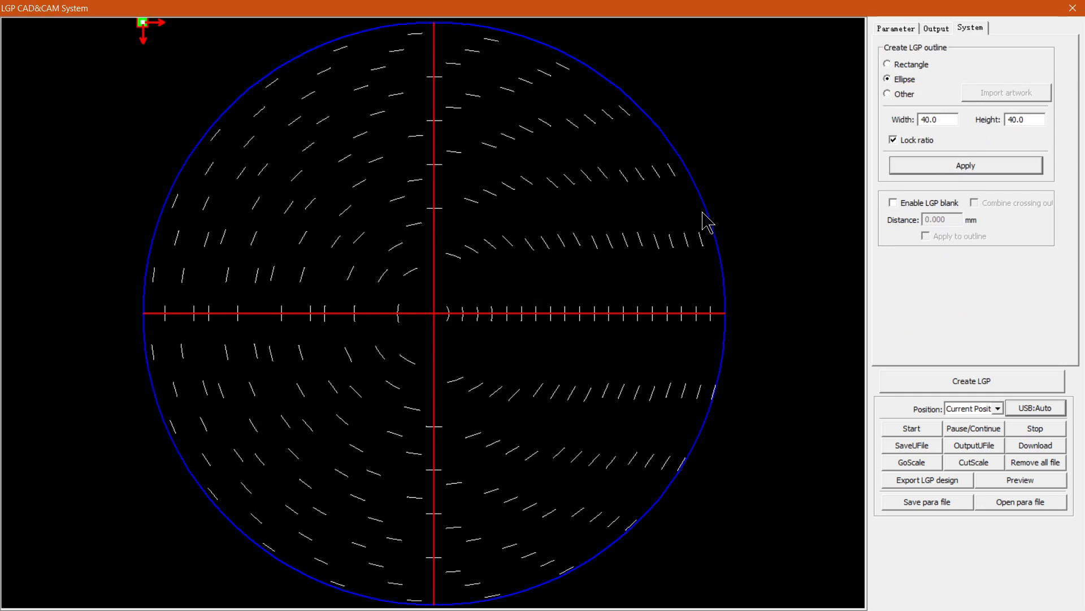
Set the starting R to 3.000 with the wider point distance and regenerate the pattern.
click(898, 28)
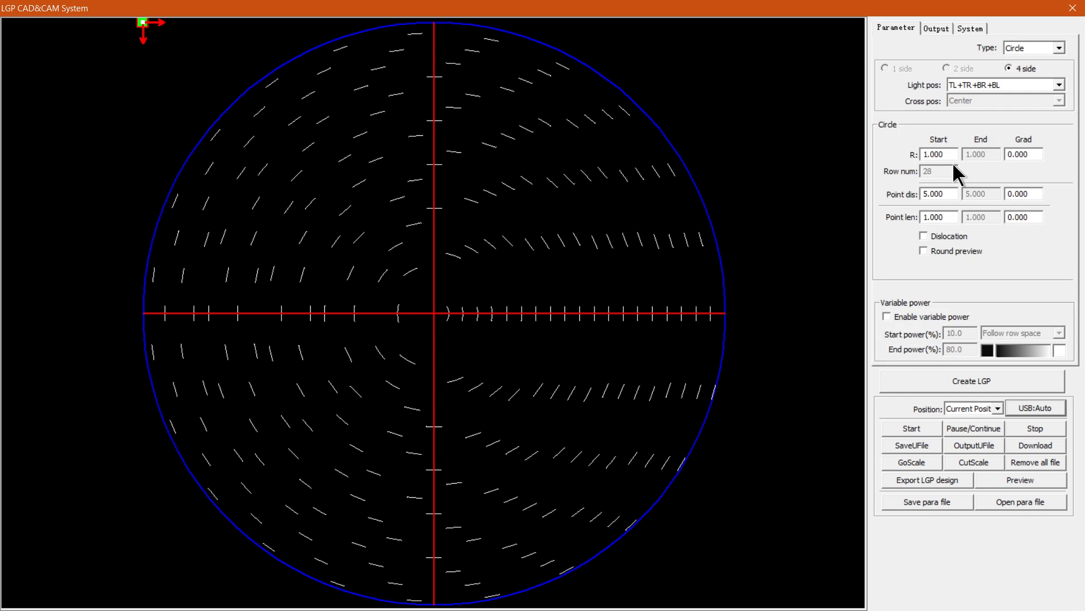
click(970, 28)
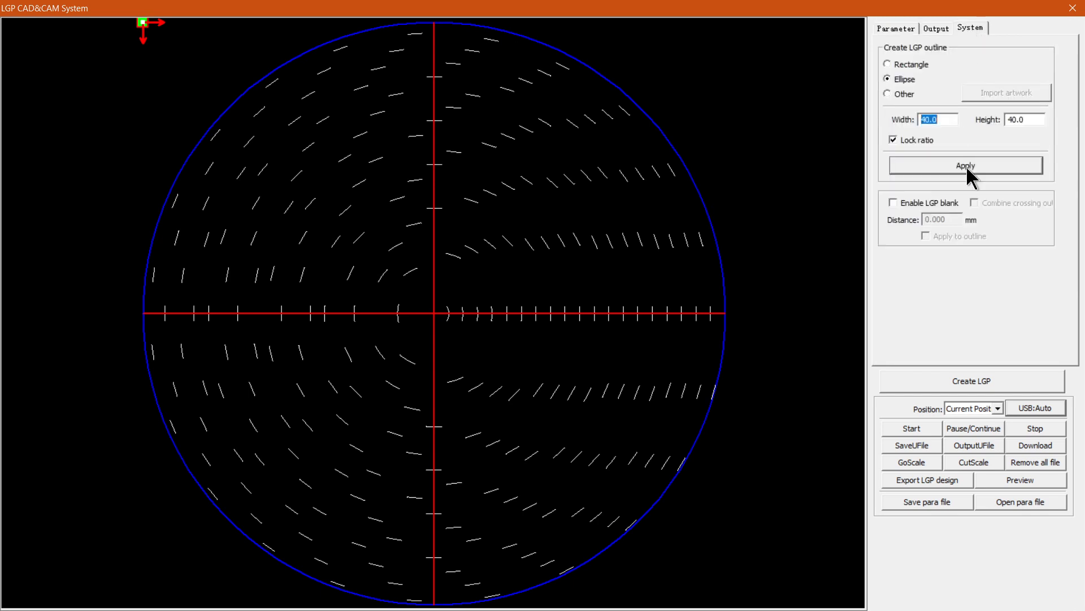
click(965, 165)
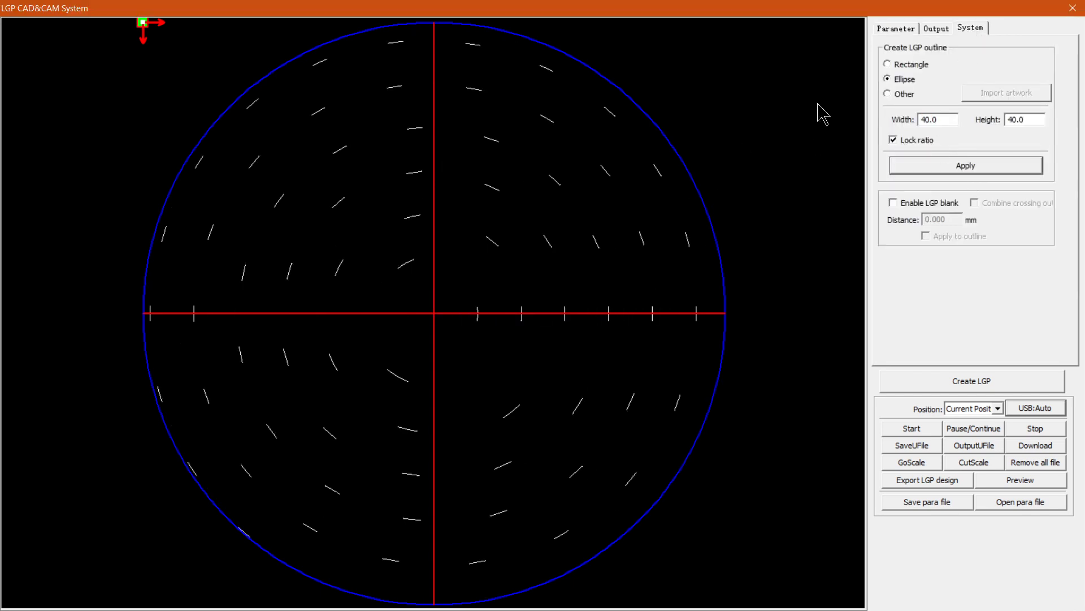
Set the starting R to 1.000 and the point distance to 1.000 with a 0.200 gradient, and regenerate the pattern.
click(895, 30)
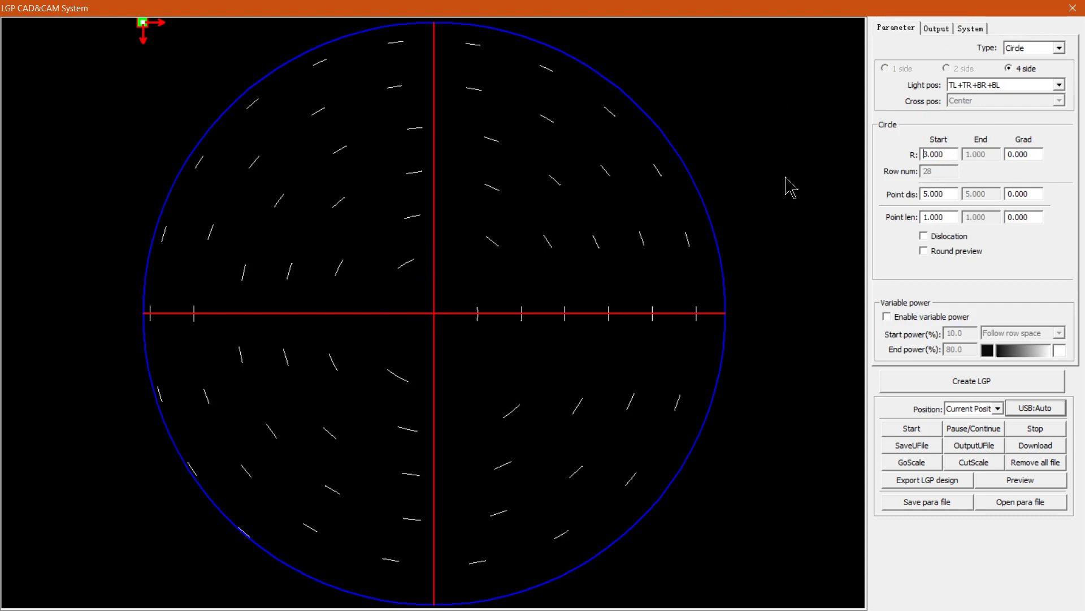
click(926, 217)
click(929, 194)
text(1)
click(1011, 194)
click(970, 28)
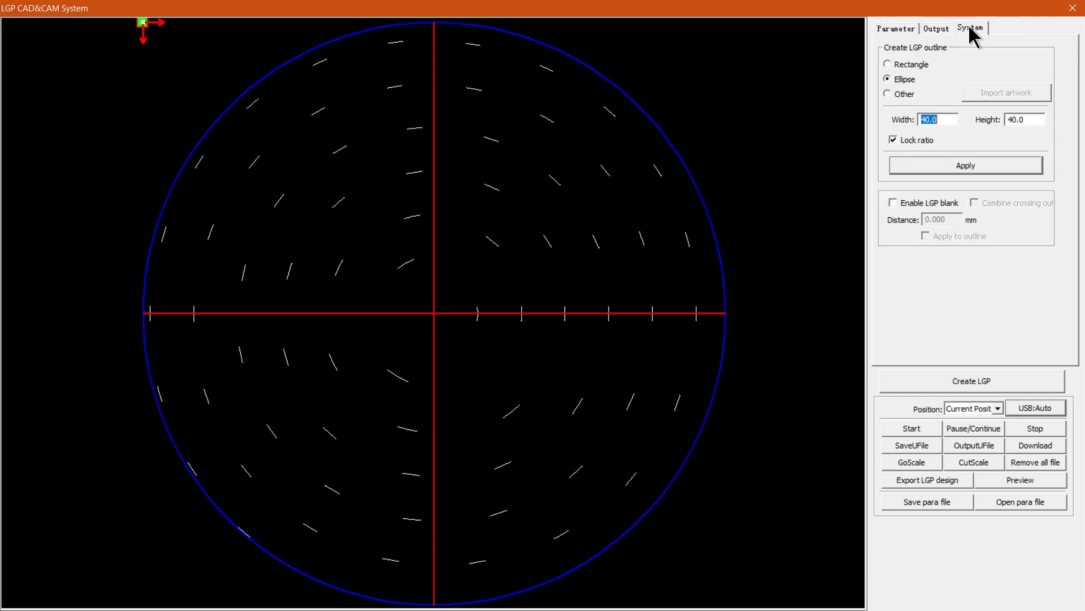
click(903, 28)
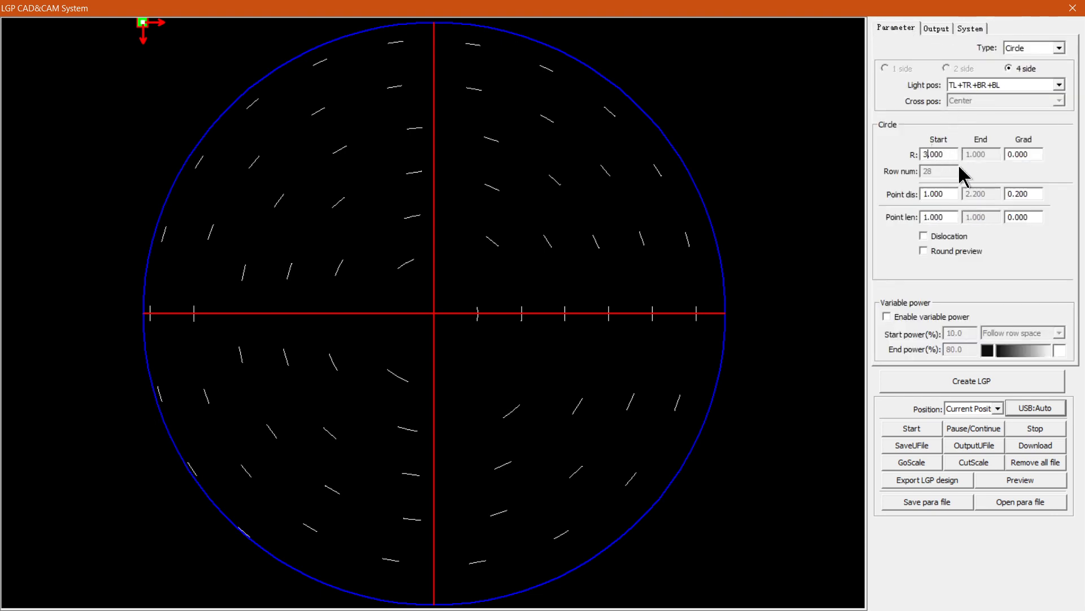
click(971, 28)
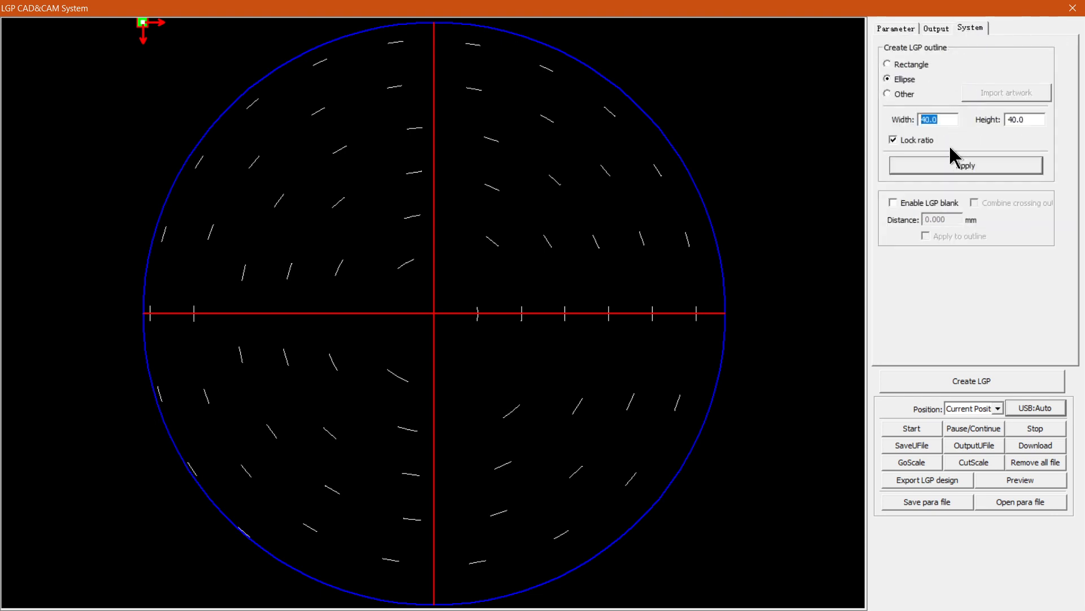
click(949, 164)
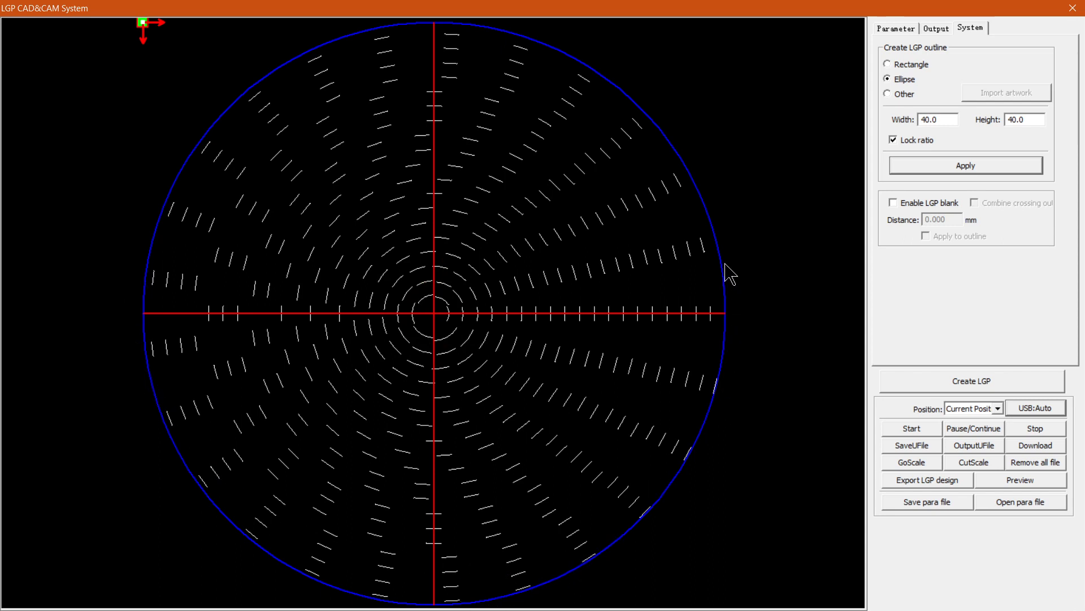
Close the LGP design window and switch to the softwaretraining.co.za site in Chrome.
click(897, 28)
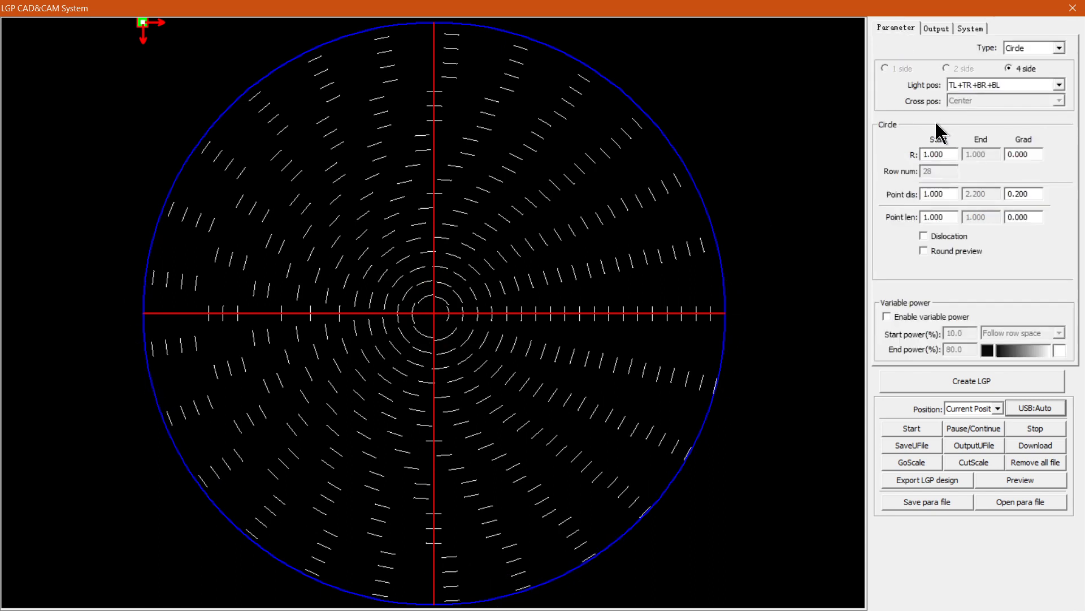
click(1019, 194)
click(1076, 8)
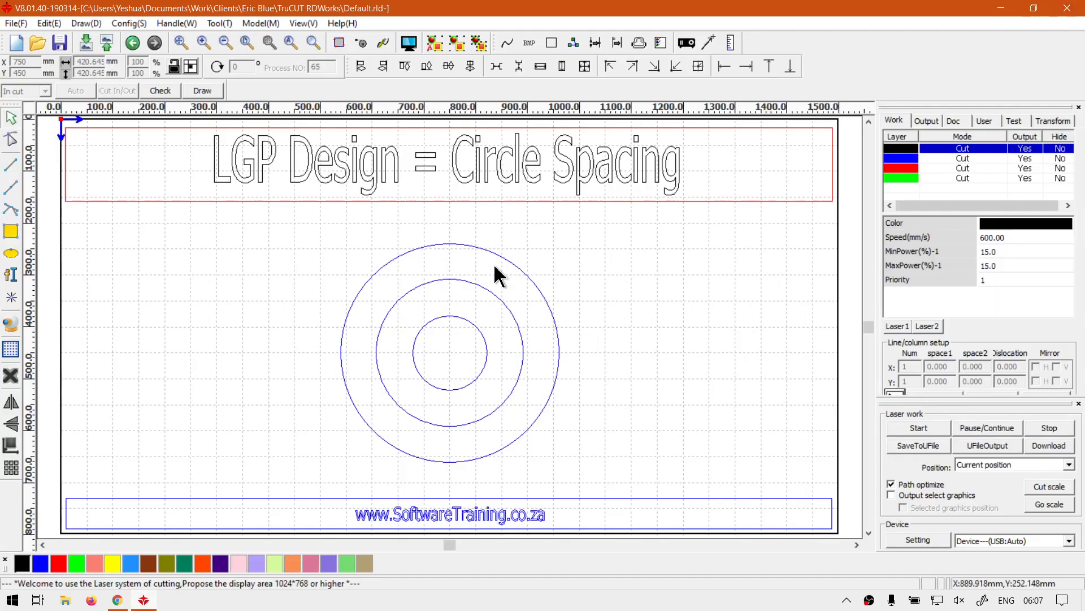
click(128, 603)
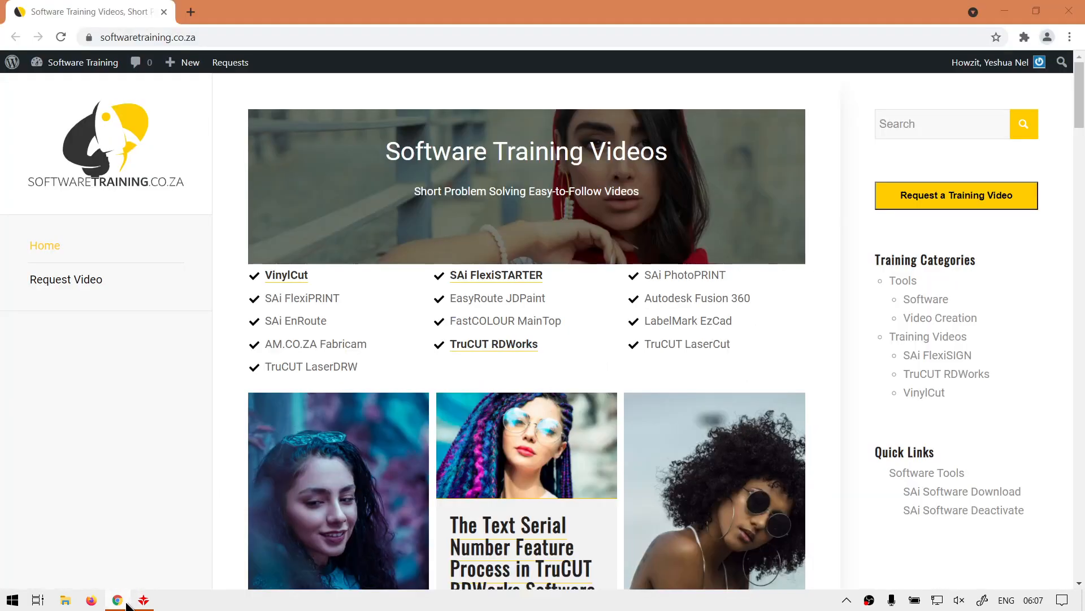
mouse_move(225, 55)
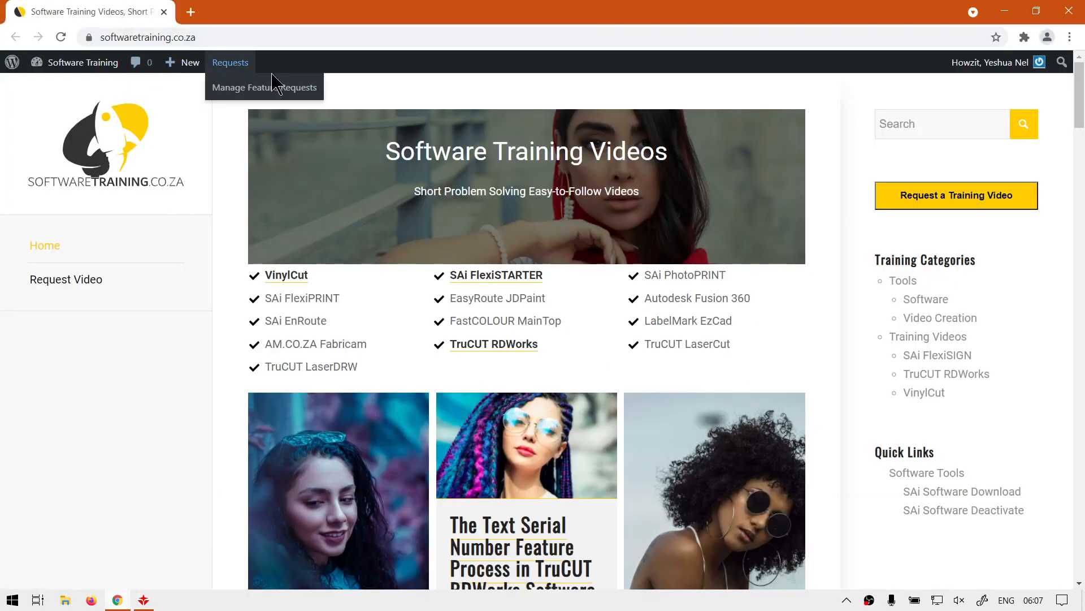